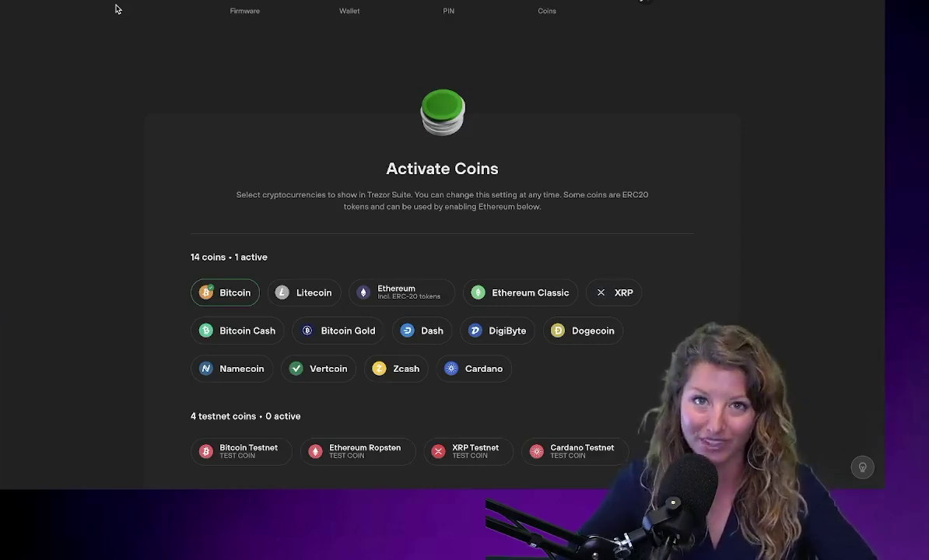
Activate Ethereum alongside Bitcoin in the coin selection and complete the device setup.
scroll(718, 267, "down", 2)
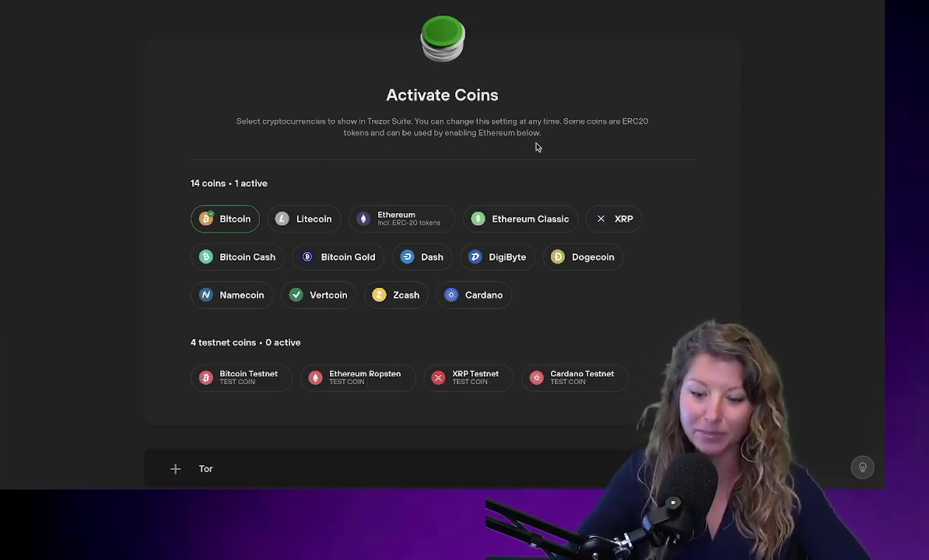
scroll(694, 205, "down", 1)
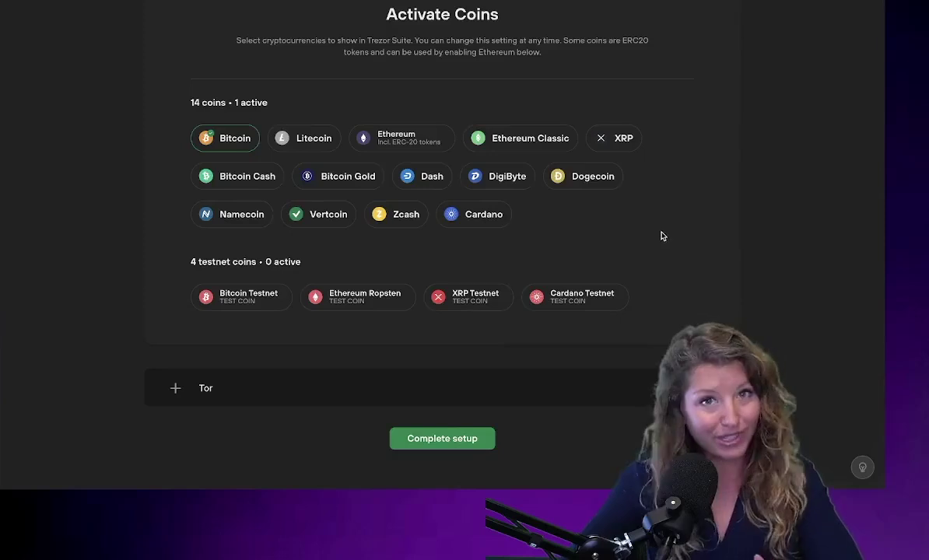
left_click(379, 146)
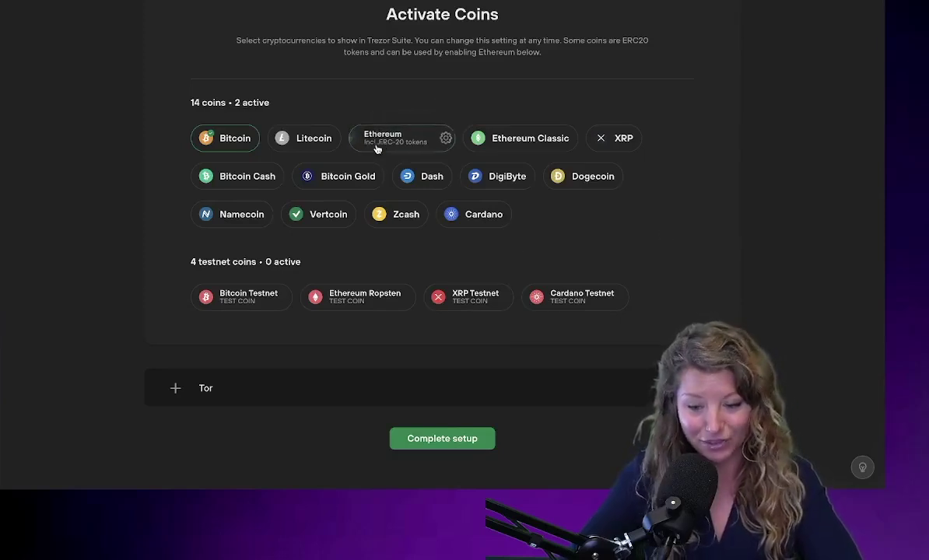
left_click(428, 441)
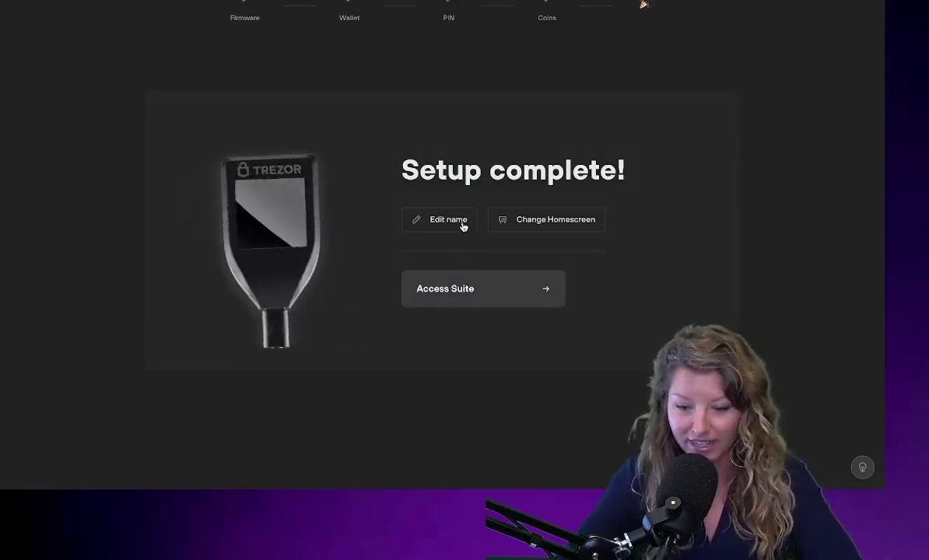
Browse the homescreen images and set the device's homescreen to the "Keep calm and HODL" picture.
left_click(550, 227)
scroll(556, 334, "down", 5)
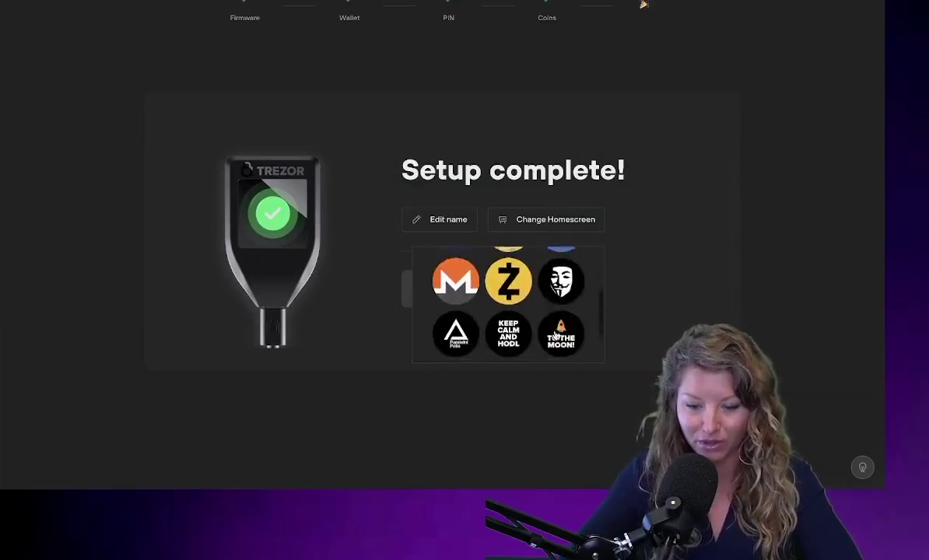
scroll(557, 337, "up", 2)
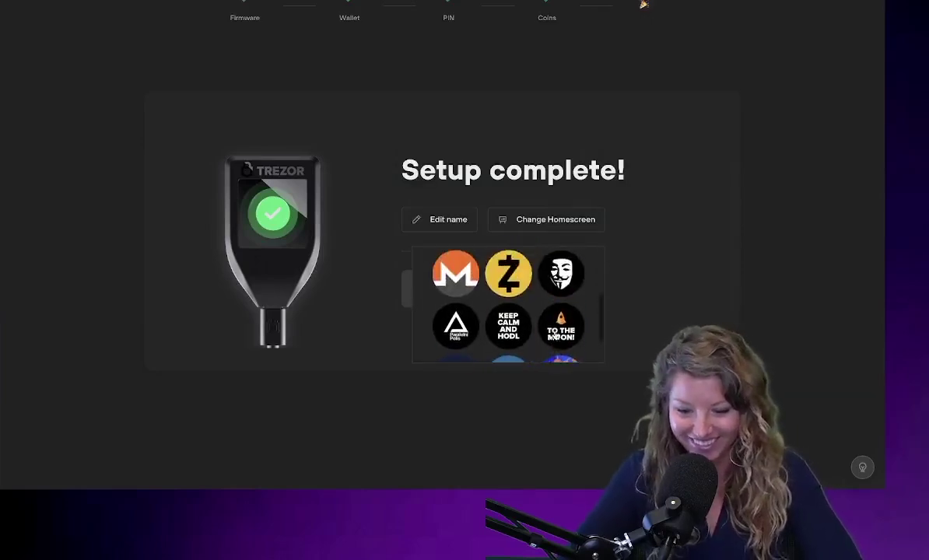
scroll(562, 340, "down", 2)
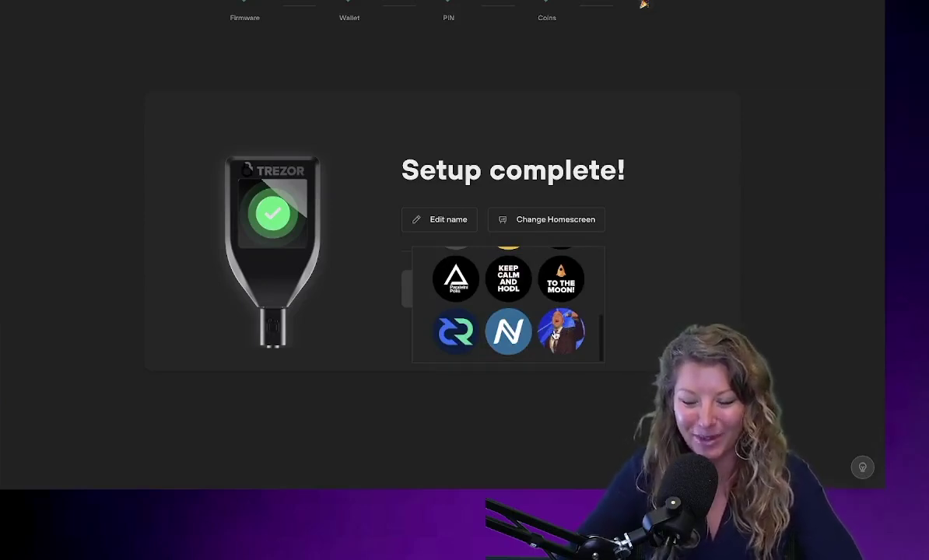
scroll(553, 333, "up", 3)
scroll(555, 335, "up", 3)
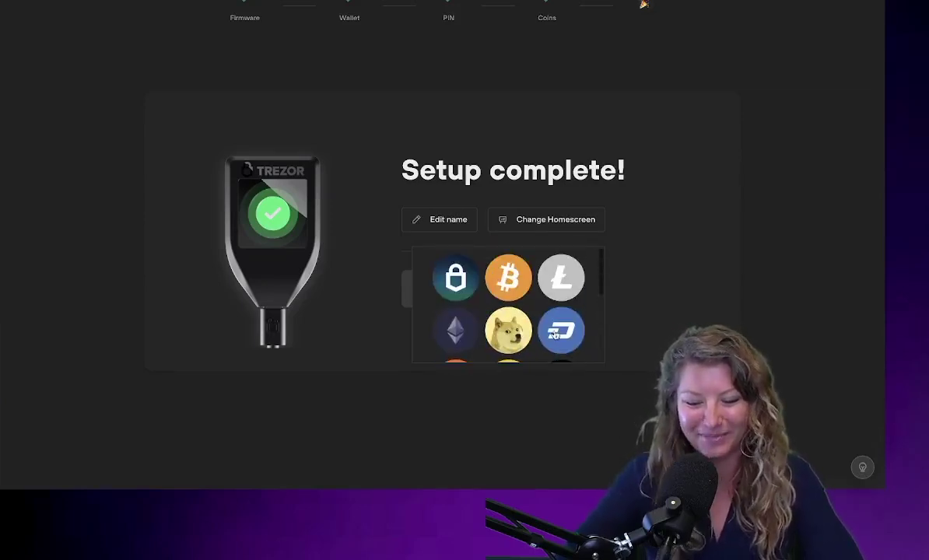
scroll(555, 335, "down", 5)
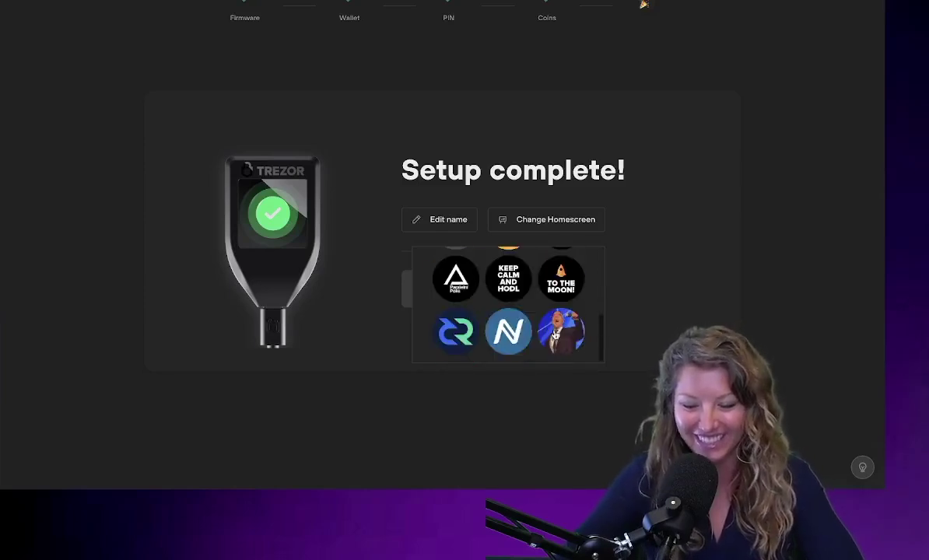
left_click(495, 286)
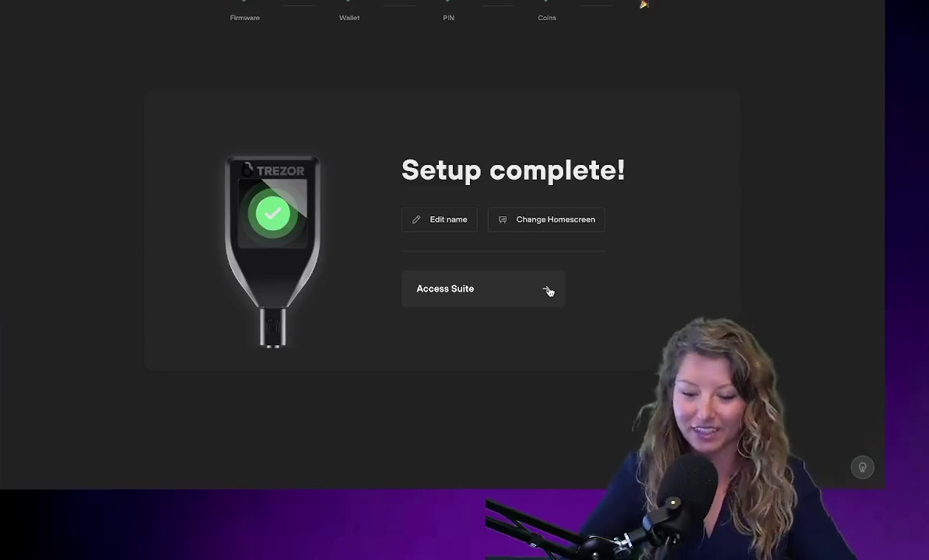
Access the Suite and choose the standard wallet without a passphrase.
left_click(549, 290)
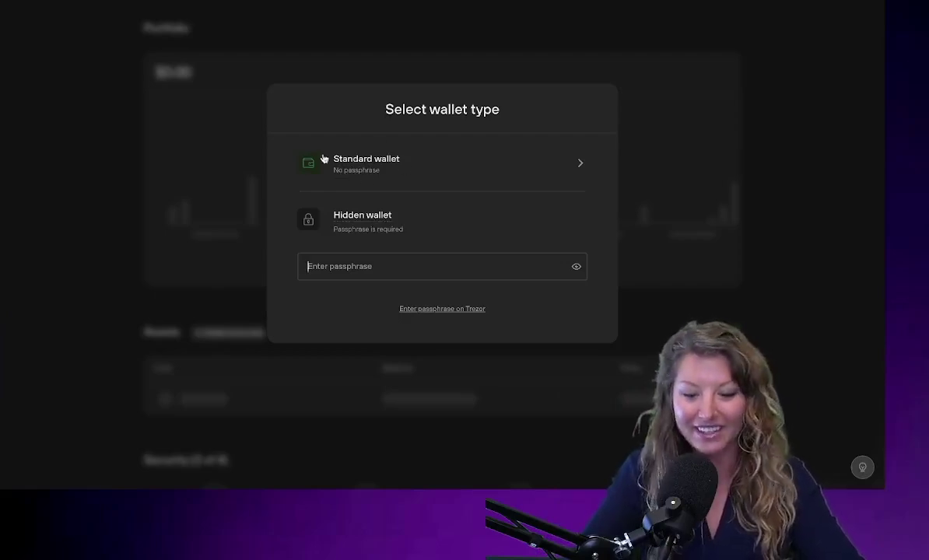
left_click(385, 171)
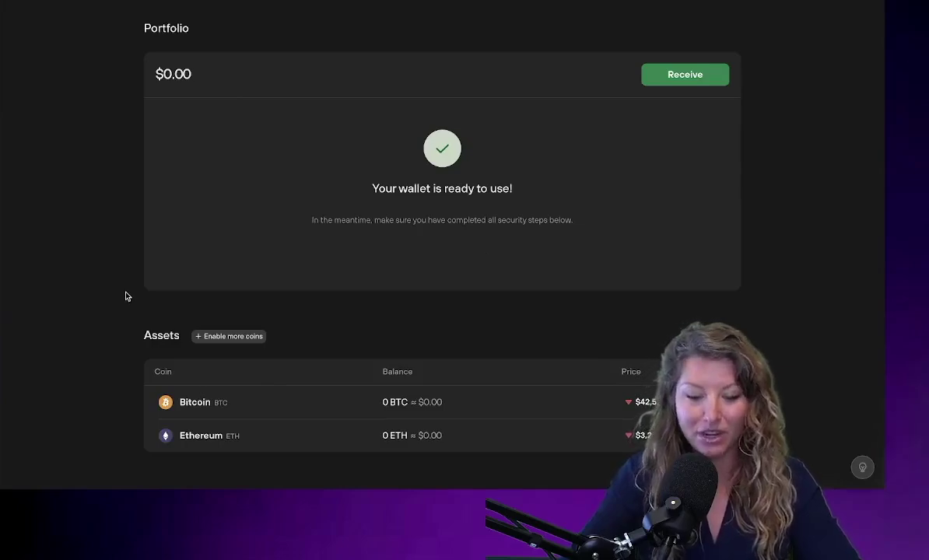
Turn on discreet mode from the dashboard's security section and check the hidden balances and security cards.
scroll(125, 297, "down", 5)
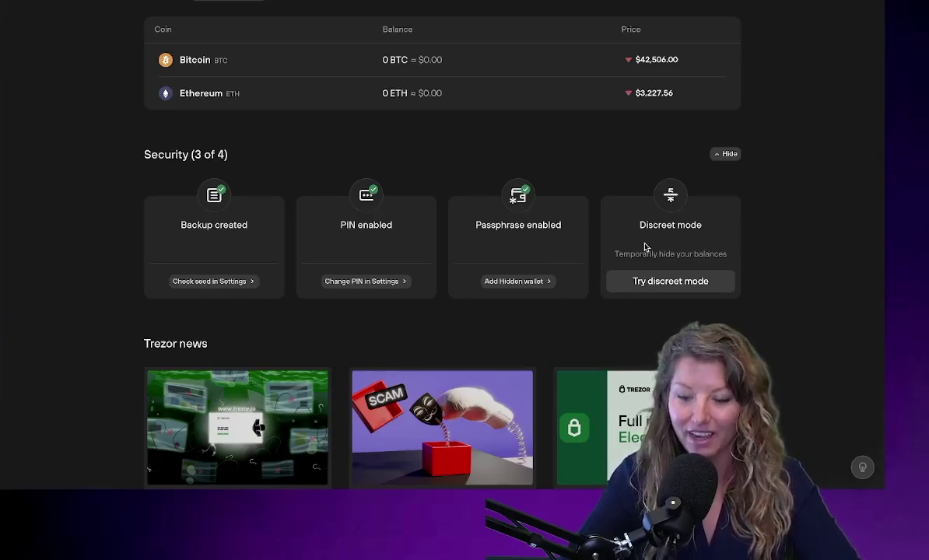
left_click(685, 283)
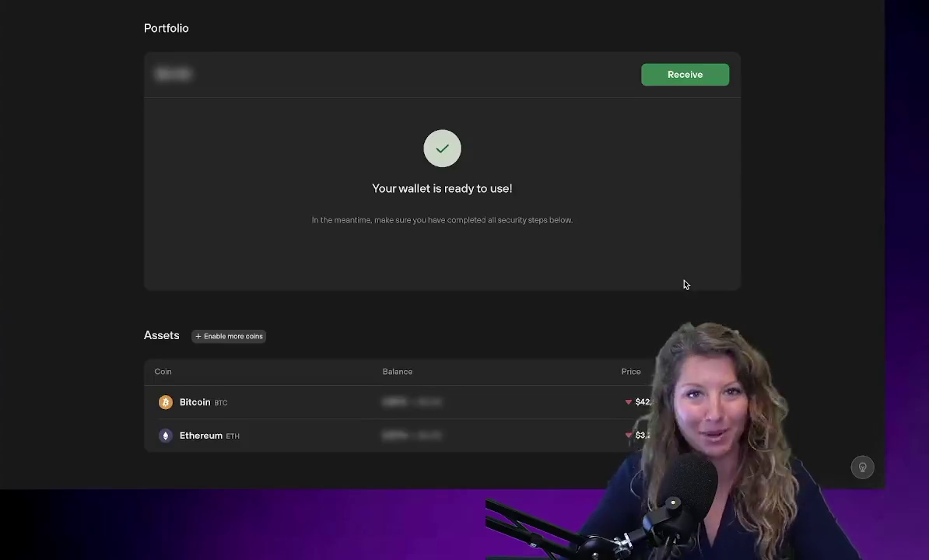
scroll(794, 249, "down", 3)
scroll(795, 249, "down", 5)
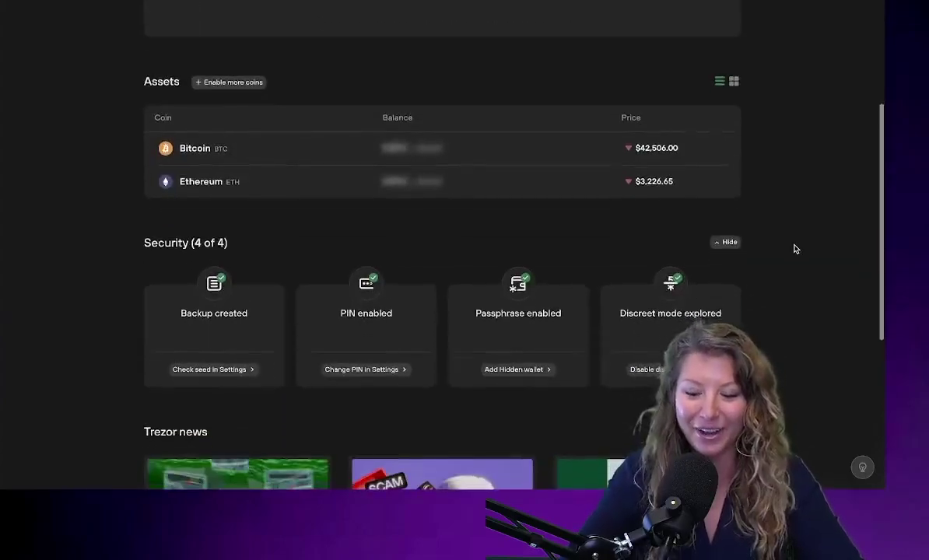
scroll(795, 249, "up", 8)
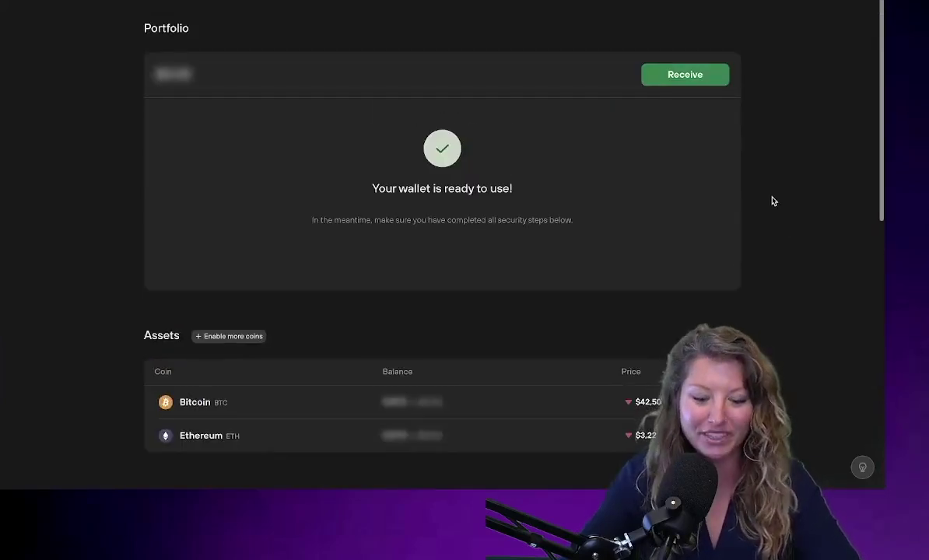
View the enable-more-coins settings, switching between the device and crypto settings, and return to the dashboard.
scroll(773, 201, "down", 3)
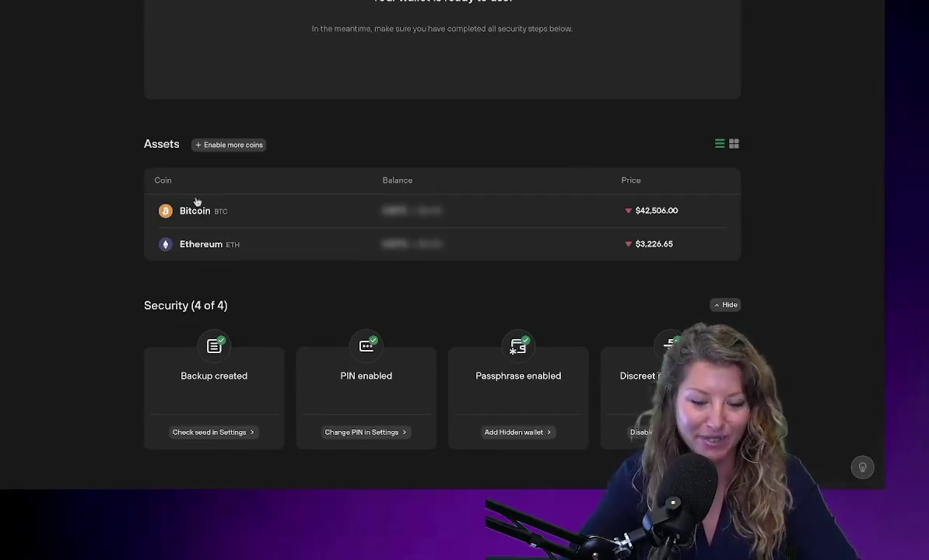
left_click(233, 149)
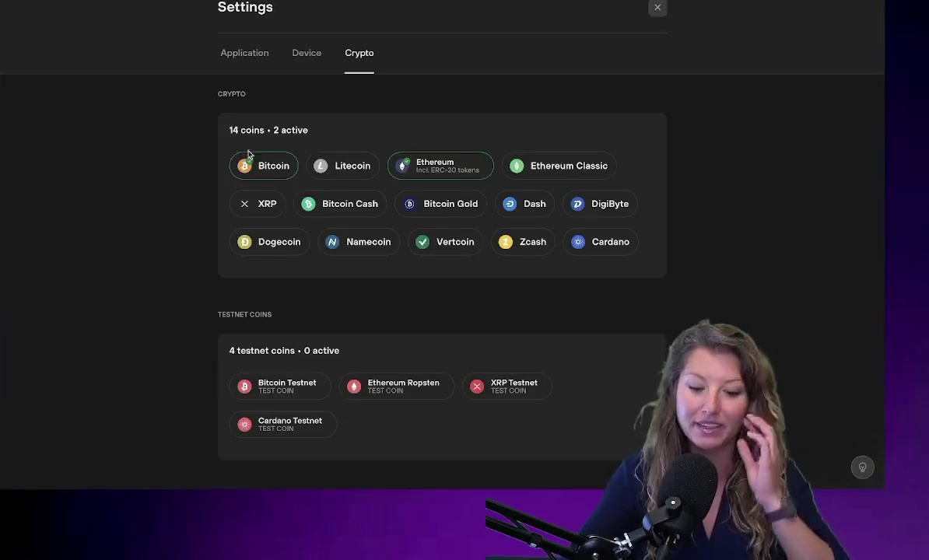
left_click(306, 53)
left_click(359, 55)
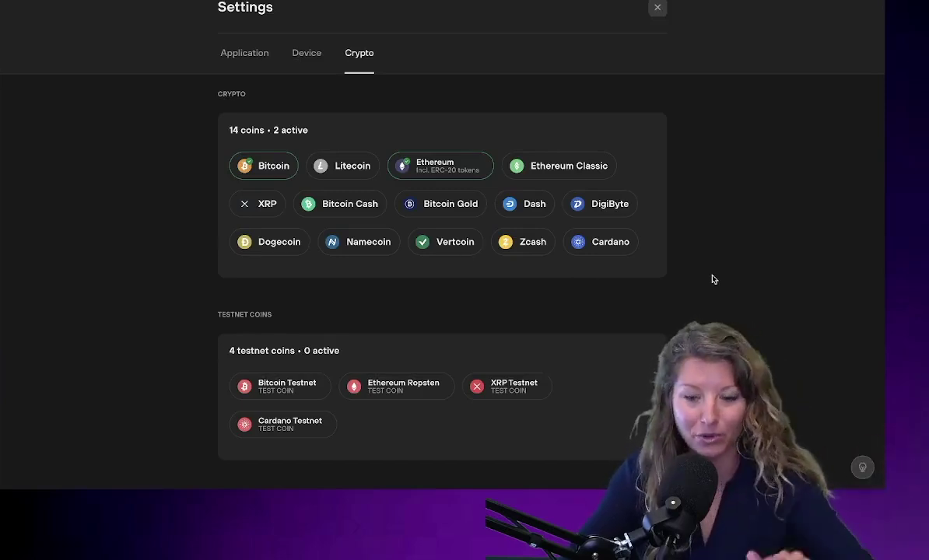
left_click(658, 7)
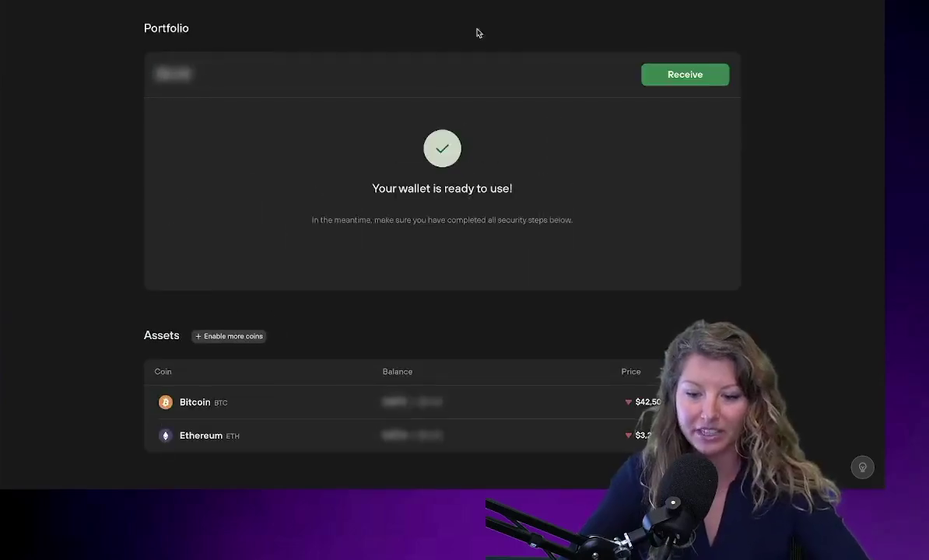
Open the receive page for the Bitcoin account from the portfolio.
left_click(697, 82)
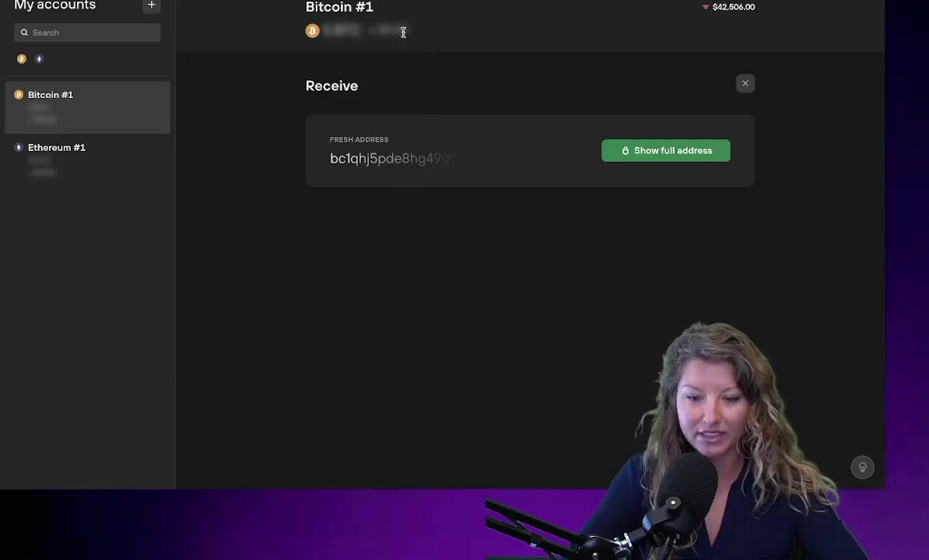
mouse_move(383, 20)
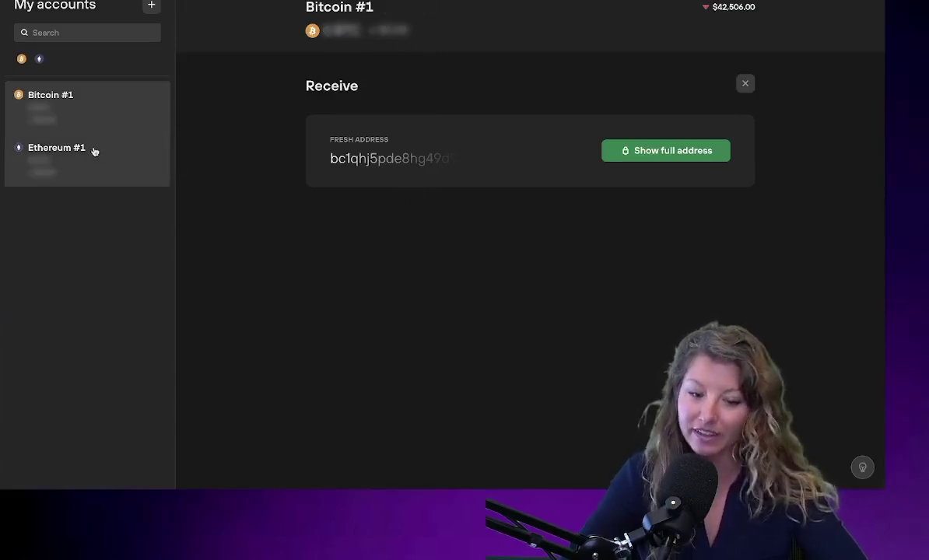
Open the Ethereum account, view its ETH buying form, and return to the account overview.
left_click(55, 162)
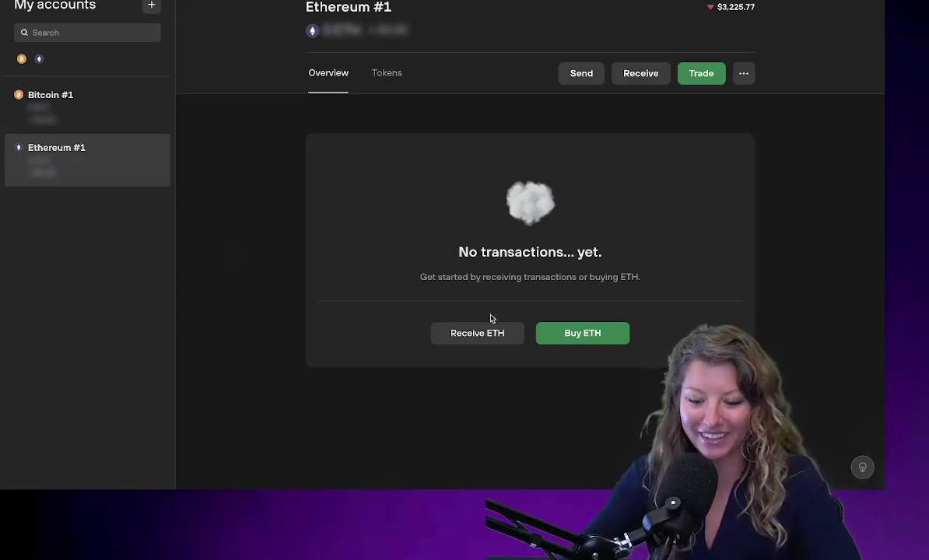
left_click(595, 333)
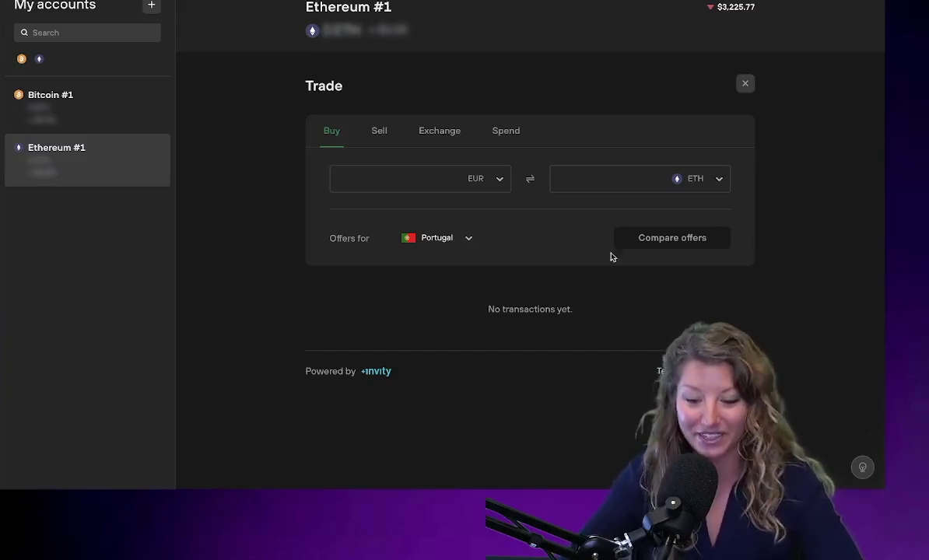
left_click(95, 146)
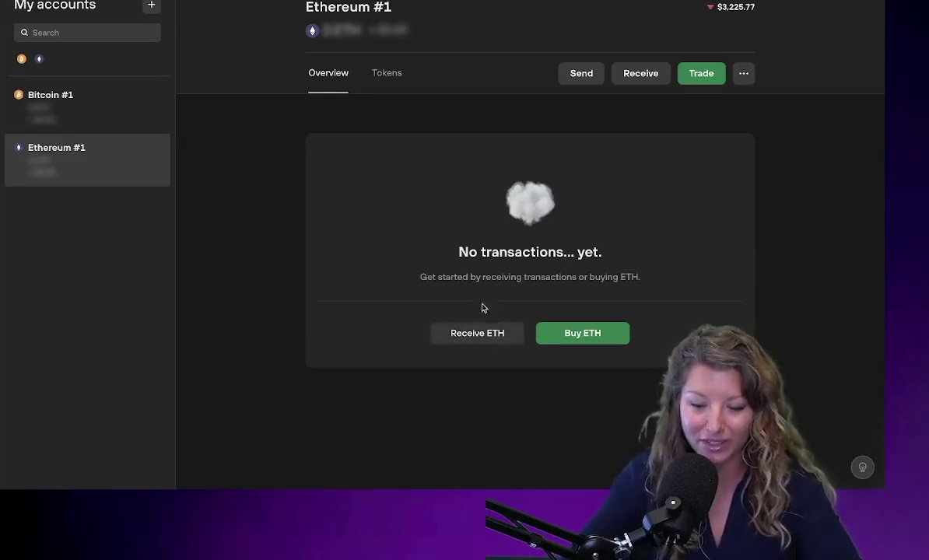
Open the Ethereum account's receive page and request its full receiving address.
left_click(489, 340)
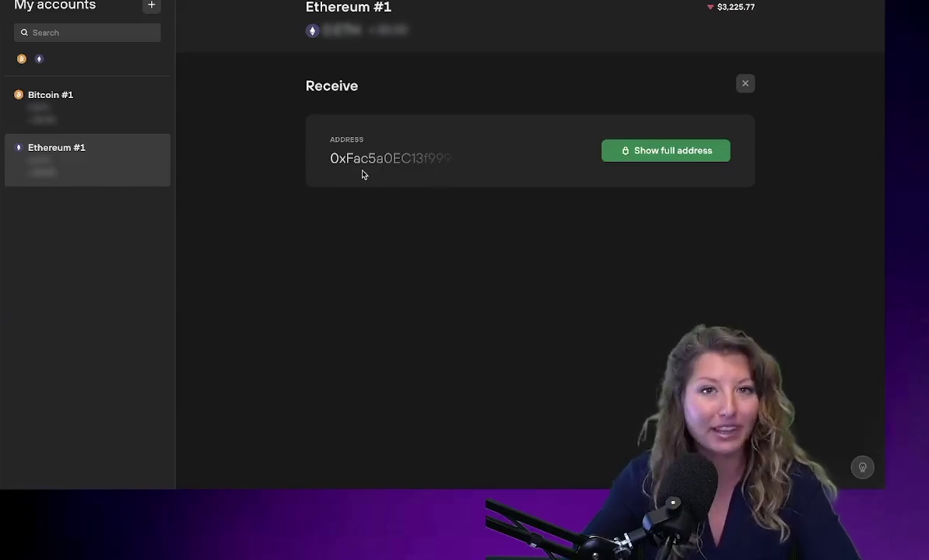
left_click(677, 152)
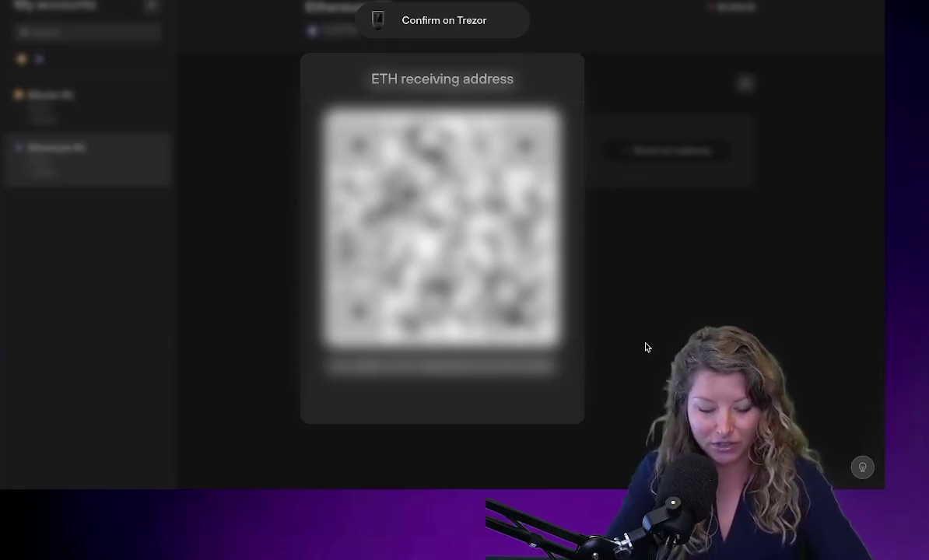
View the ETH 1 account's tokens and the form for adding an ERC20 token, then return to the overview.
left_click(373, 77)
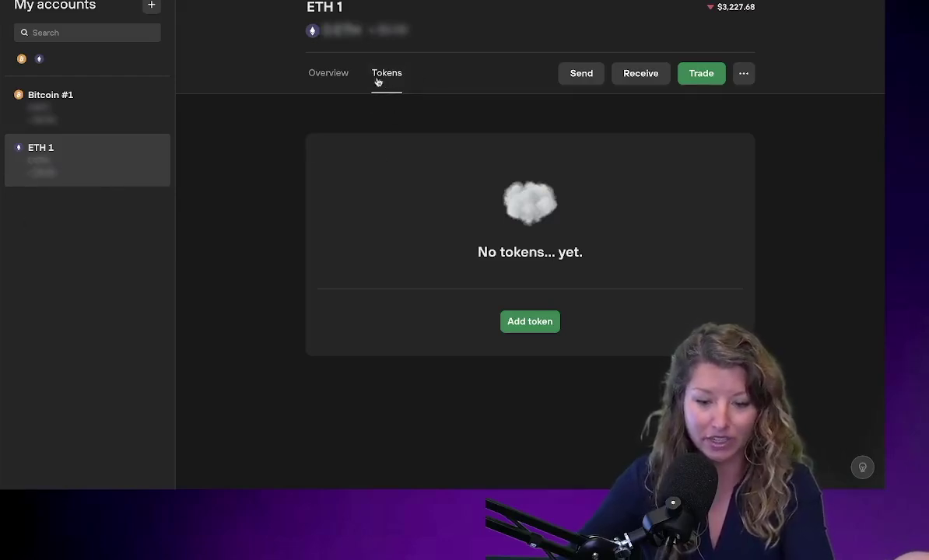
left_click(77, 176)
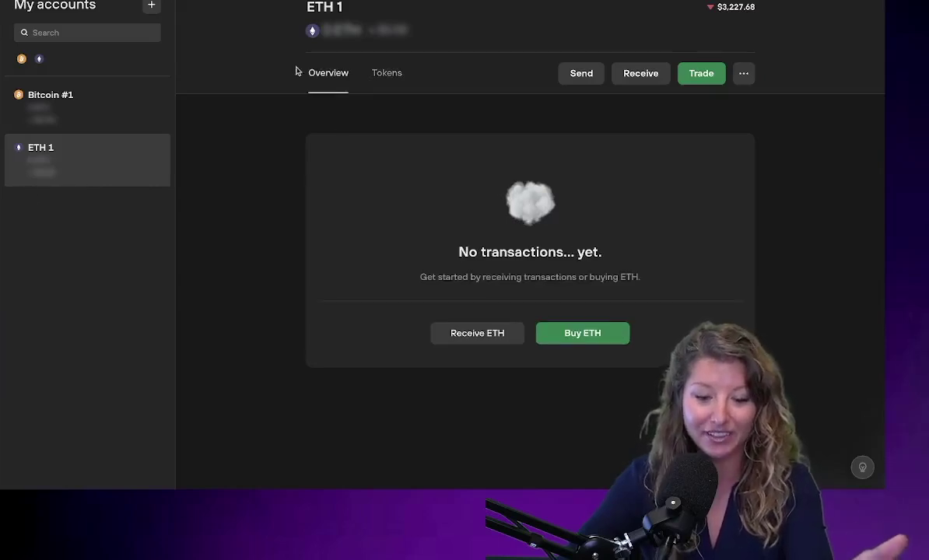
left_click(386, 73)
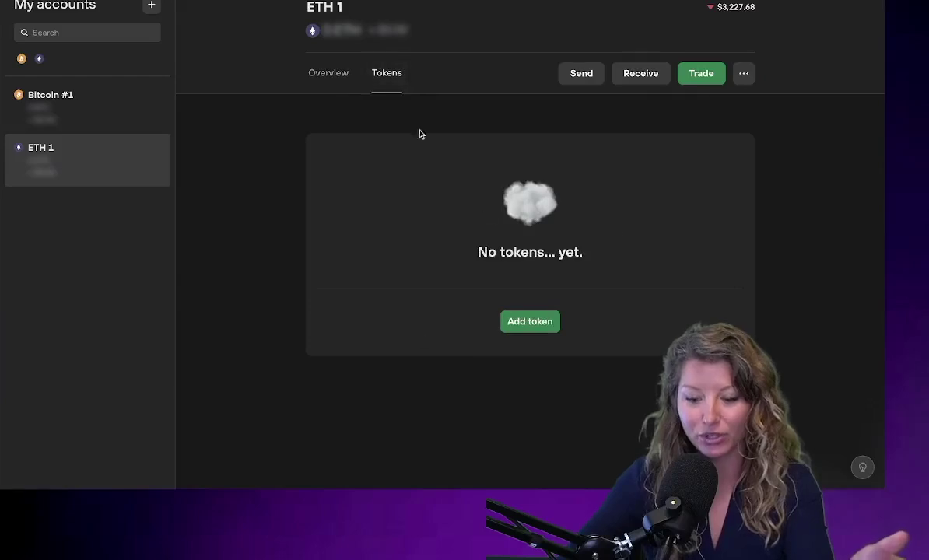
left_click(532, 323)
left_click(285, 228)
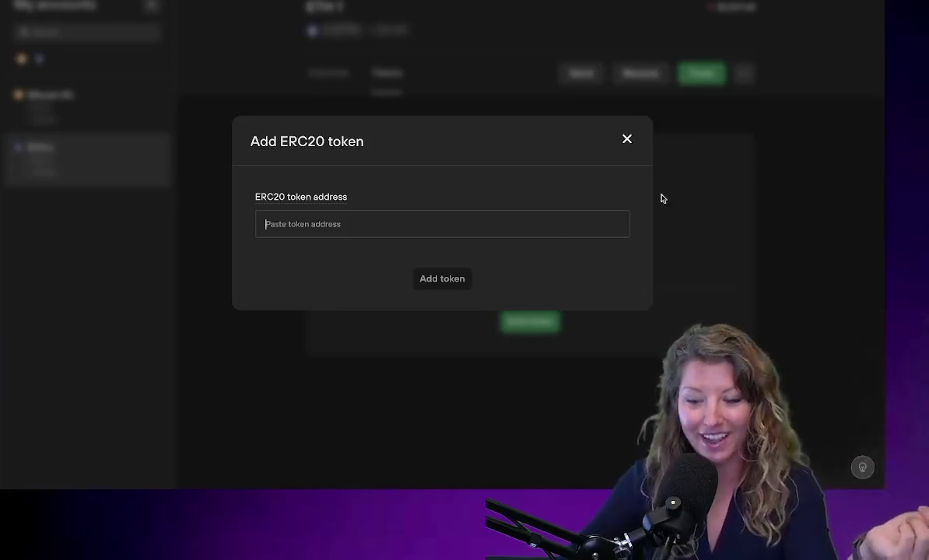
left_click(627, 140)
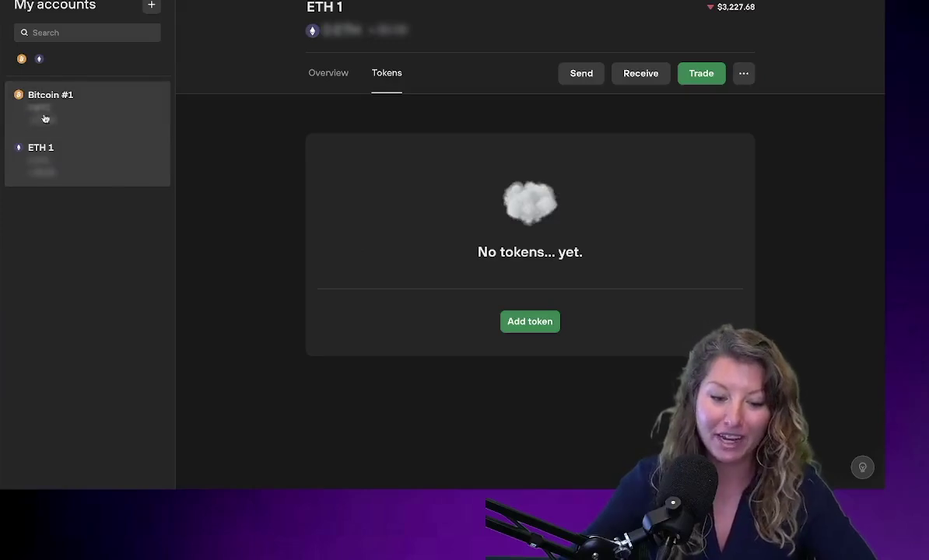
left_click(304, 73)
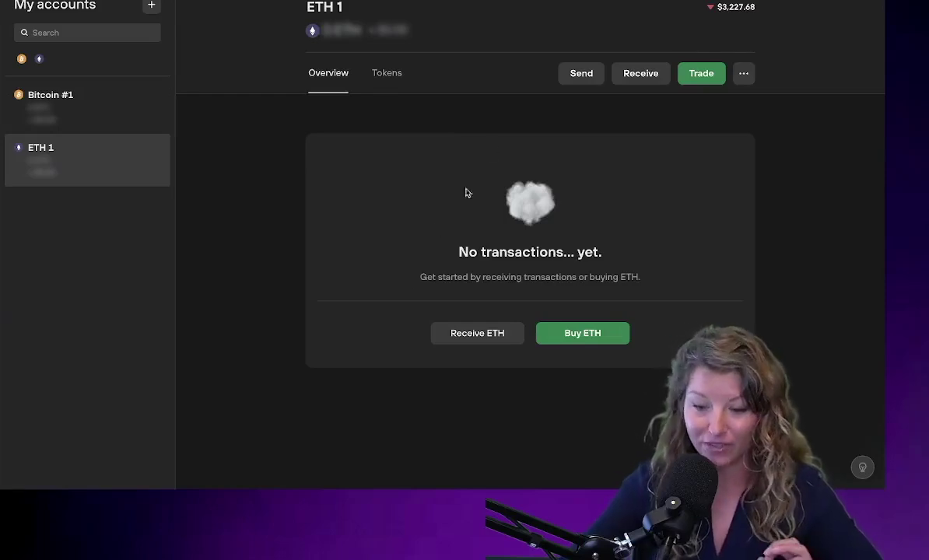
Open the ETH 1 account's send form and examine its address, amount and fee fields.
left_click(582, 73)
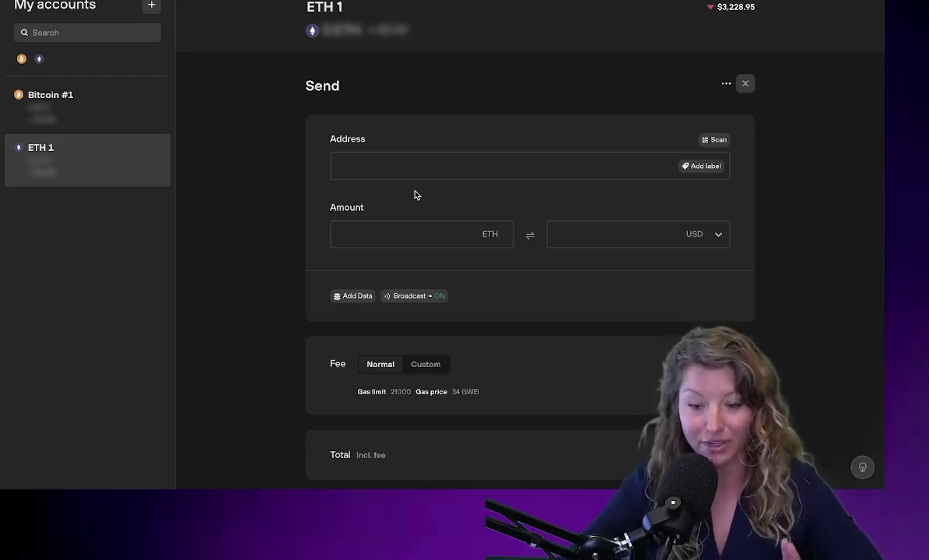
scroll(415, 196, "down", 1)
mouse_move(353, 184)
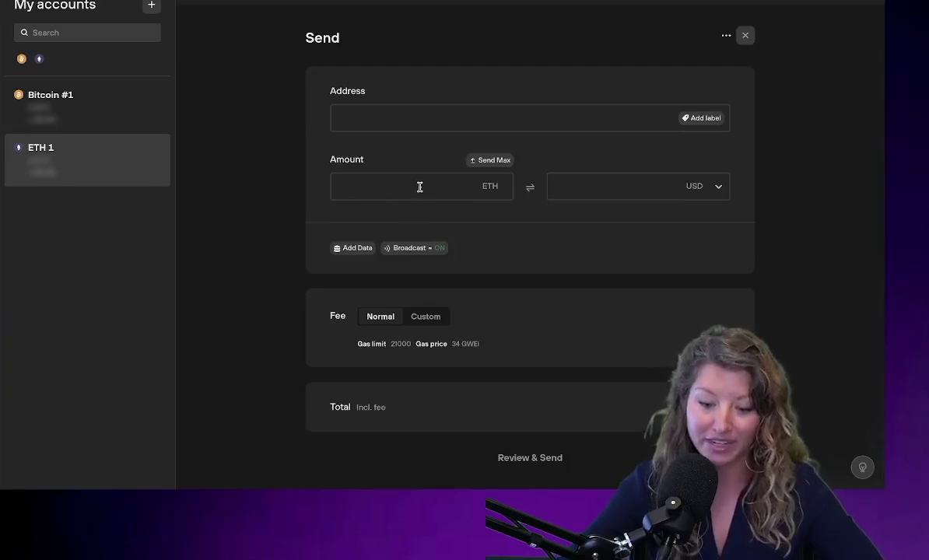
Set the ETH send amount to the maximum and switch the fee to Custom, examining the gas limit and gas price fields.
left_click(482, 161)
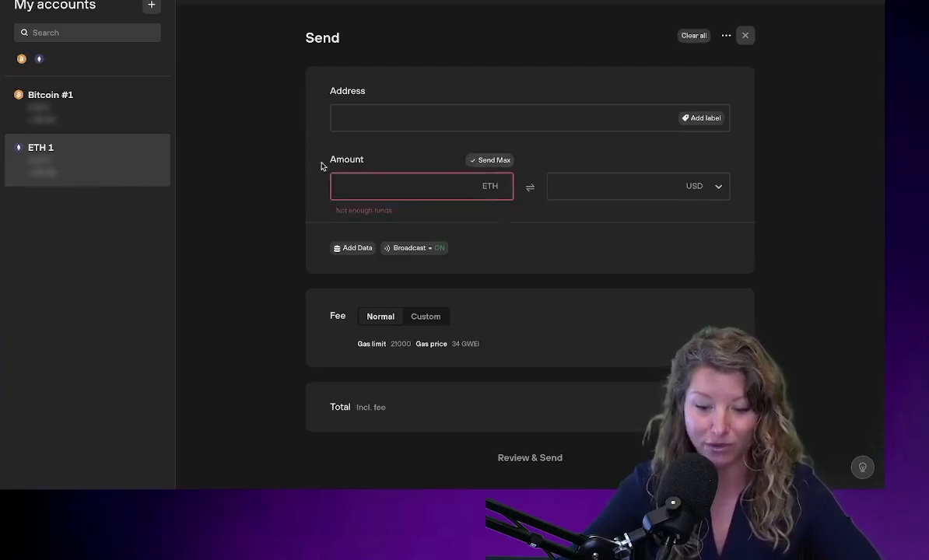
scroll(575, 237, "down", 1)
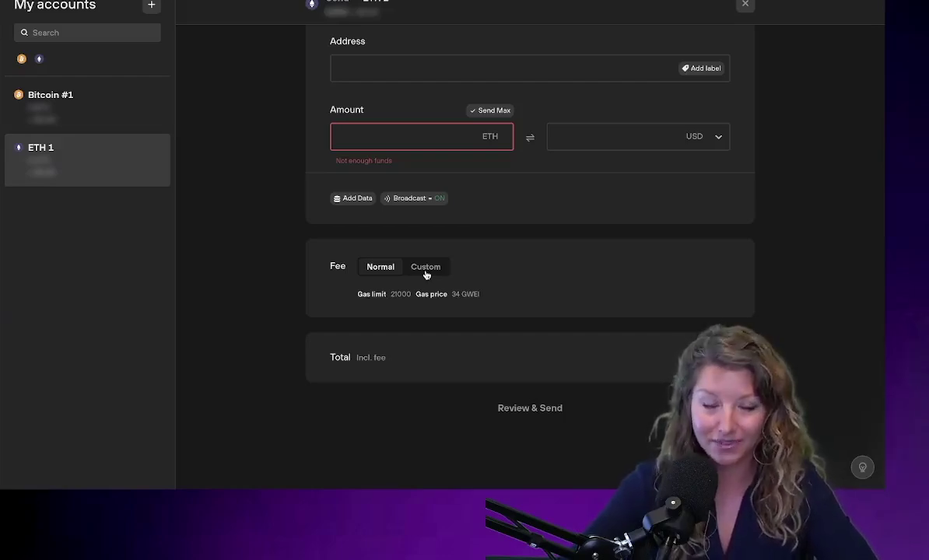
left_click(426, 275)
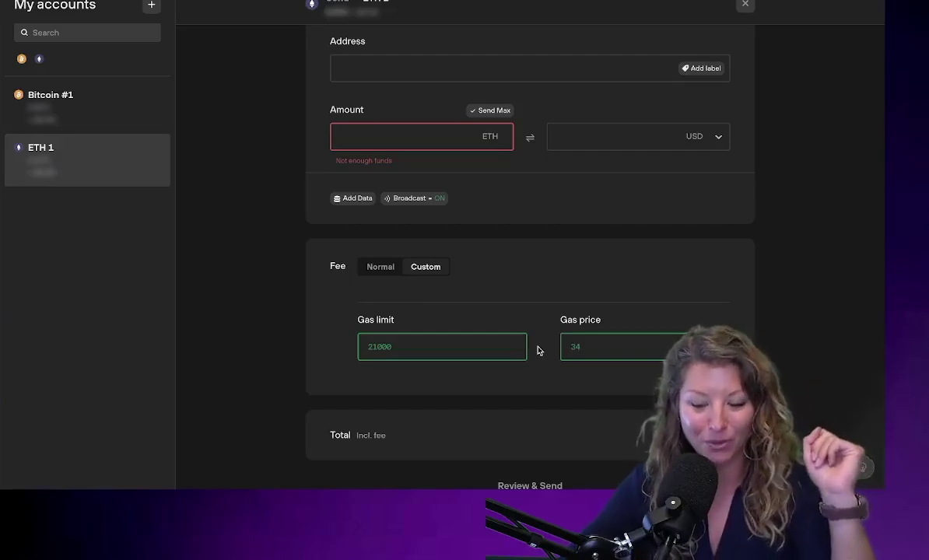
scroll(537, 350, "down", 2)
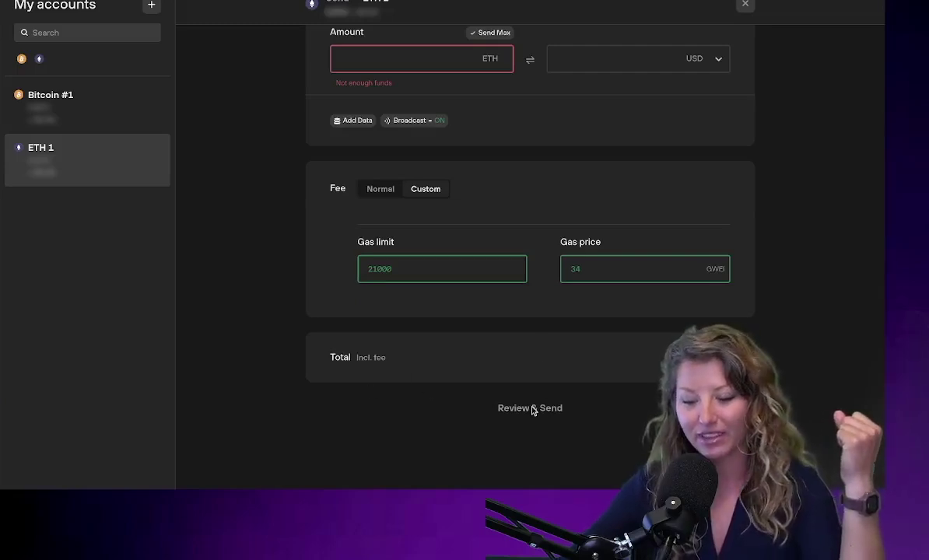
scroll(534, 411, "up", 3)
scroll(534, 410, "down", 3)
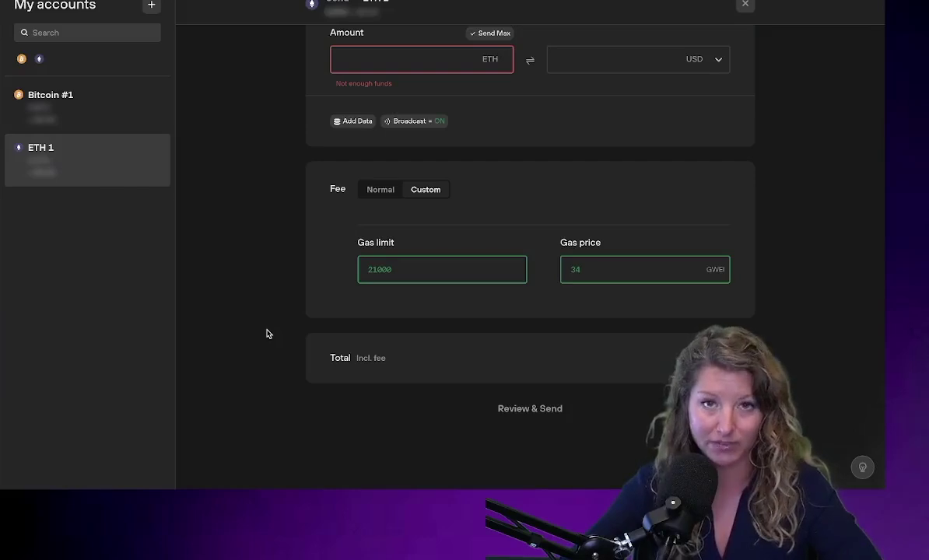
scroll(267, 334, "up", 3)
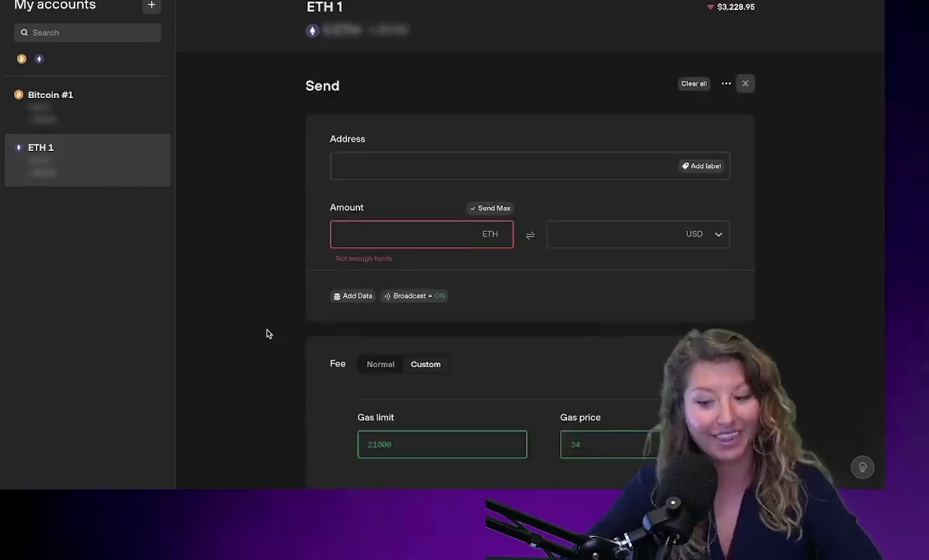